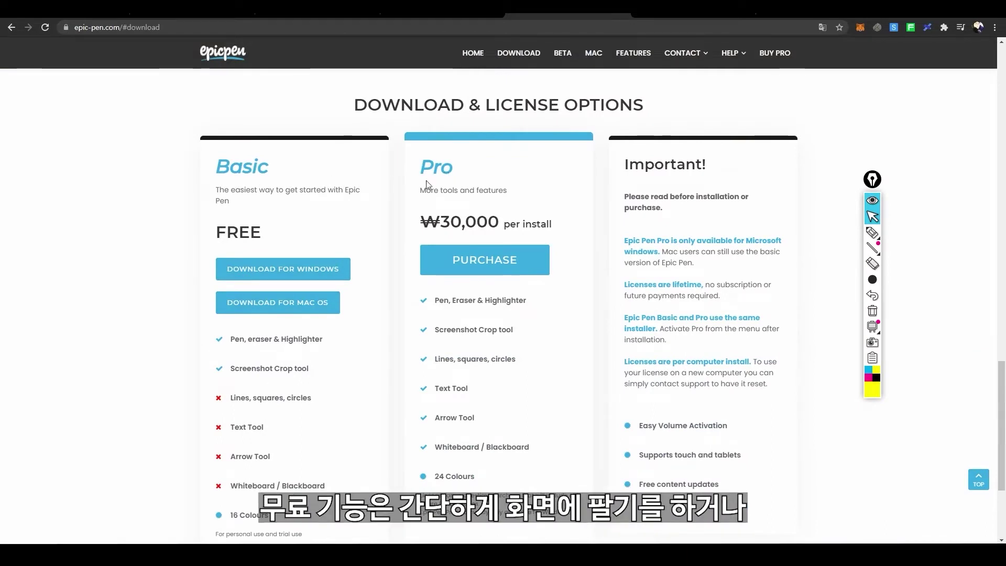
# Step: Draw a freehand pen stroke across the tops of the Basic and Pro cards and erase it
pyautogui.click(873, 232)
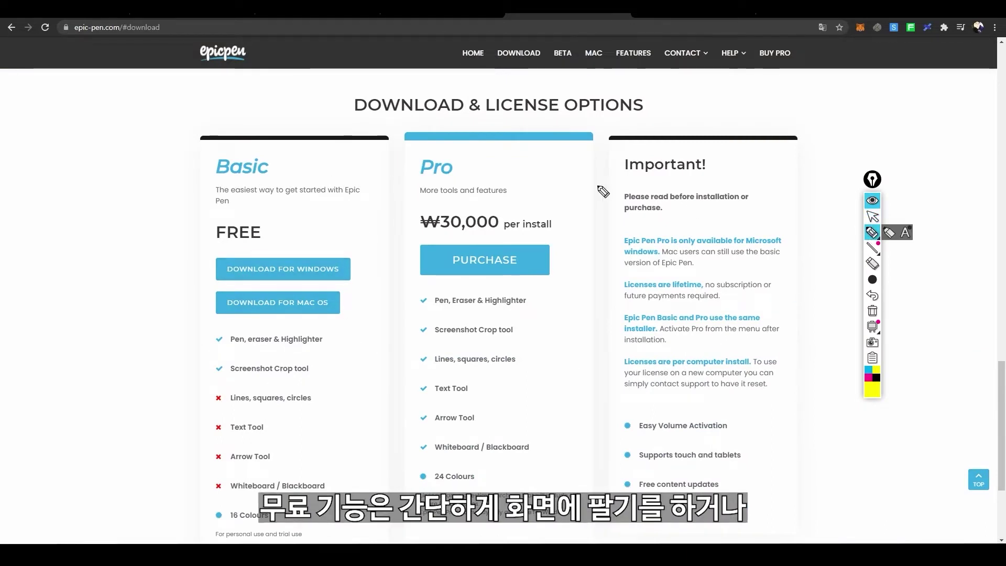
pyautogui.moveTo(278, 132)
pyautogui.mouseDown()
pyautogui.moveTo(521, 149)
pyautogui.moveTo(549, 183)
pyautogui.mouseUp()
pyautogui.click(873, 264)
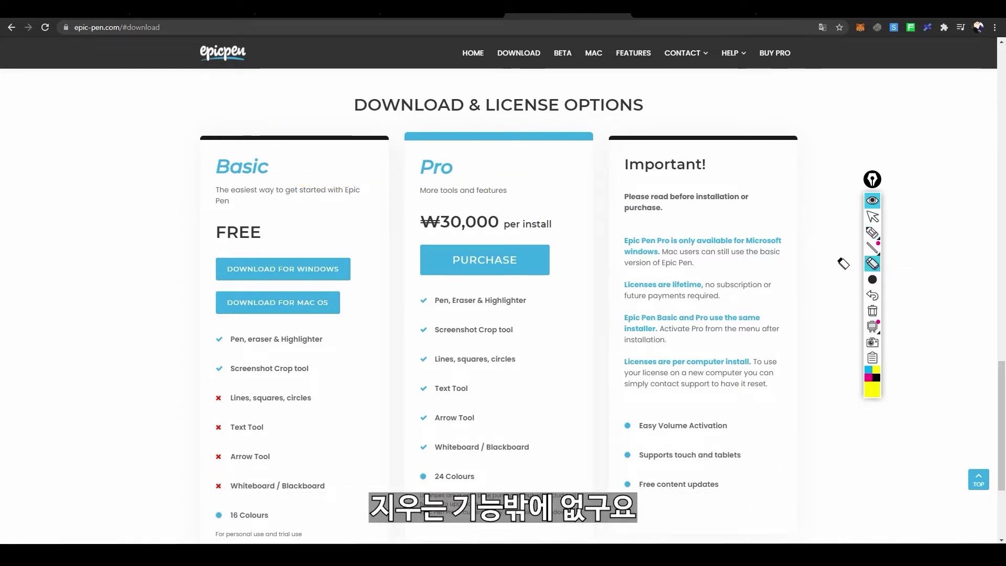
# Step: View the Pro feature previews of Epic Pen's text tool and rectangle tool
pyautogui.moveTo(873, 234)
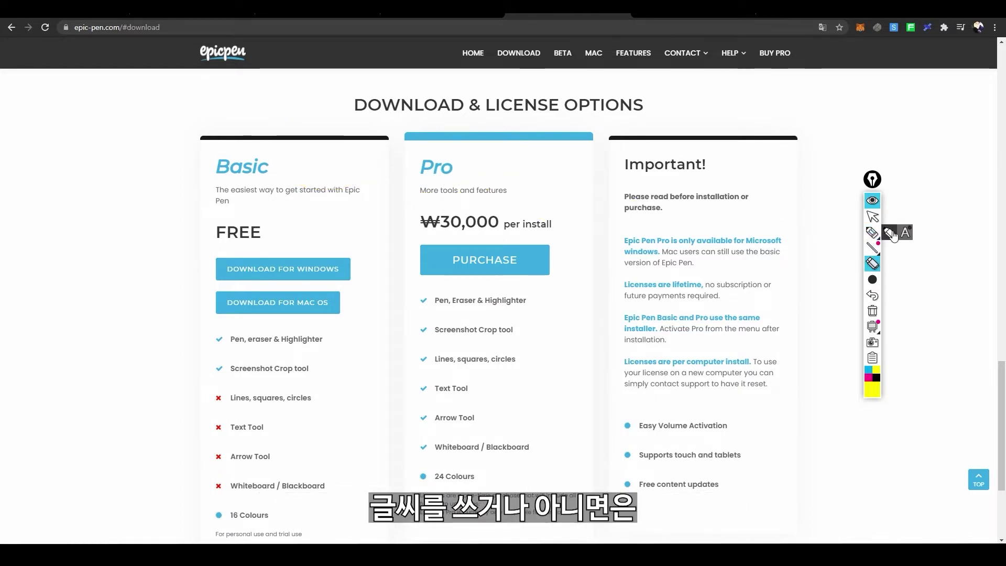
pyautogui.click(905, 233)
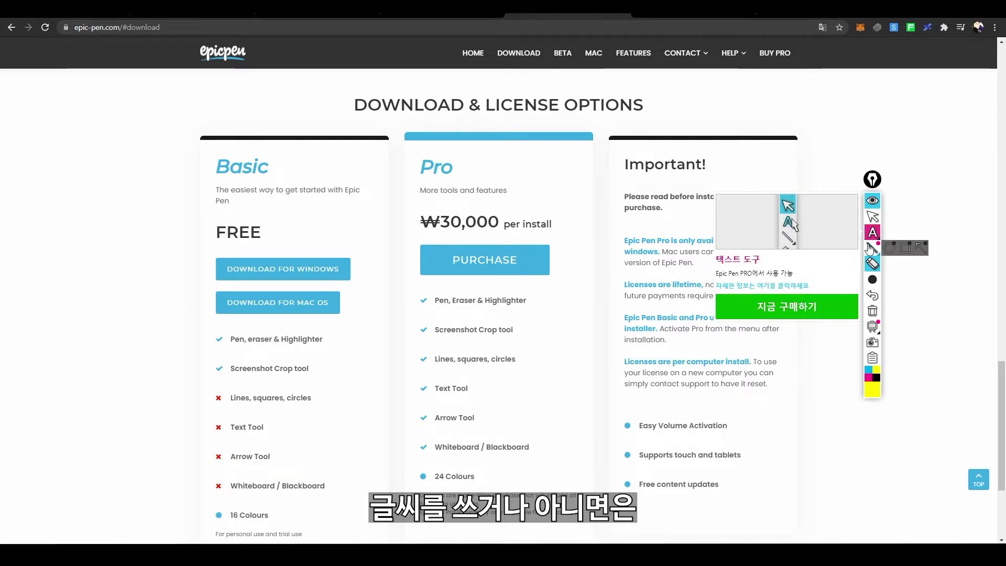
pyautogui.click(906, 249)
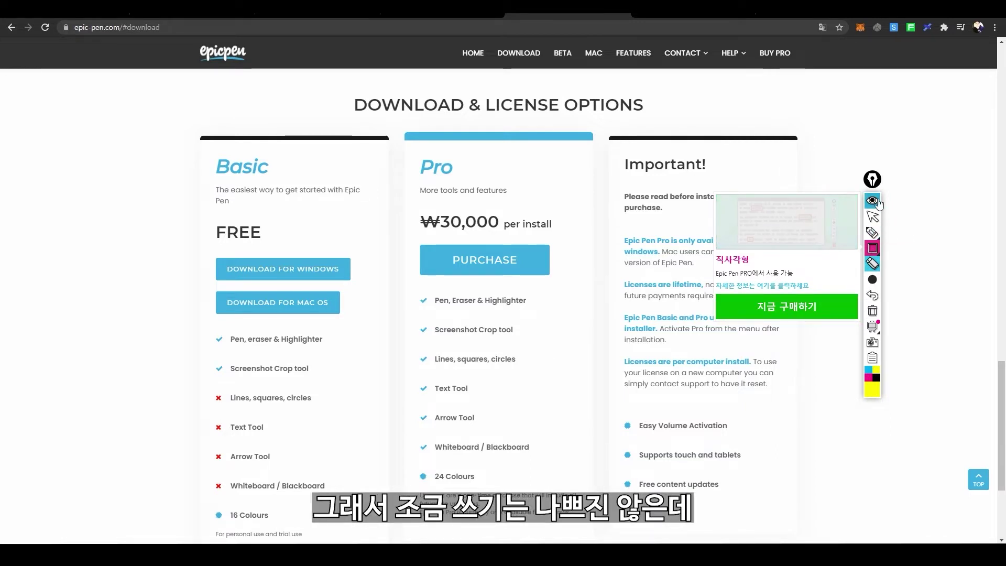
pyautogui.moveTo(873, 257)
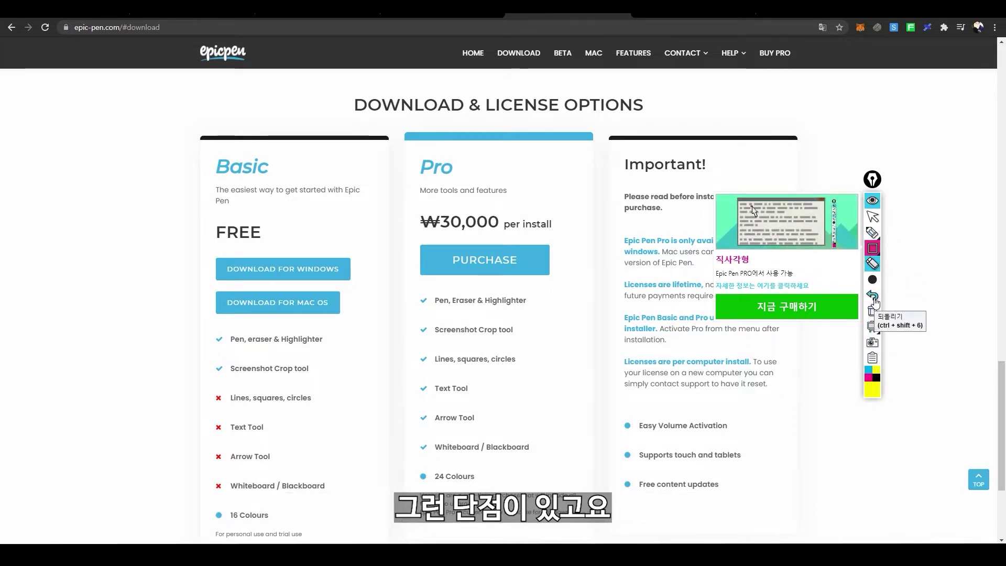
pyautogui.moveTo(877, 284)
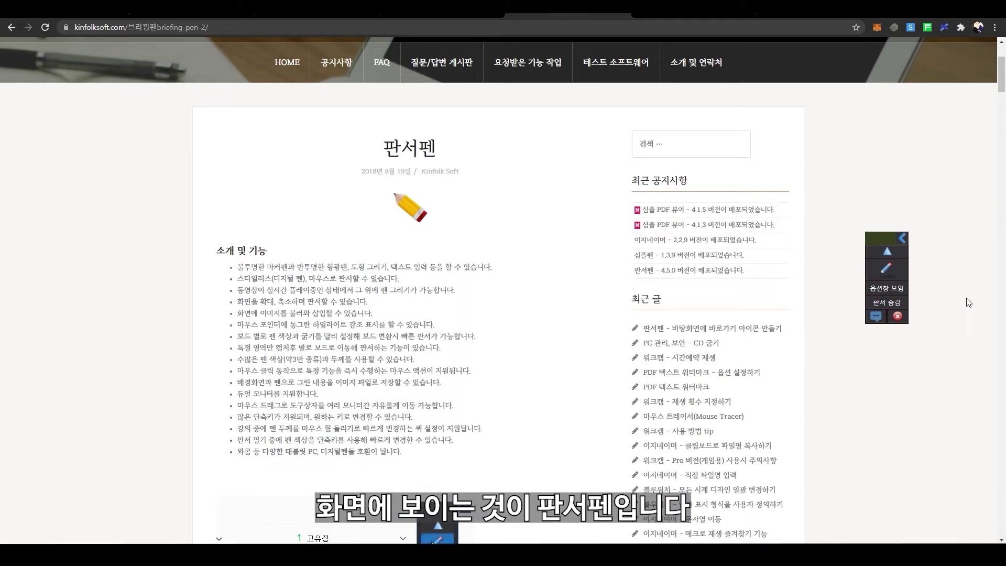
# Step: Draw an orange wavy marker stroke beside the 판서펜 title and a blue straight line above the 소개 및 기능 heading
pyautogui.click(897, 273)
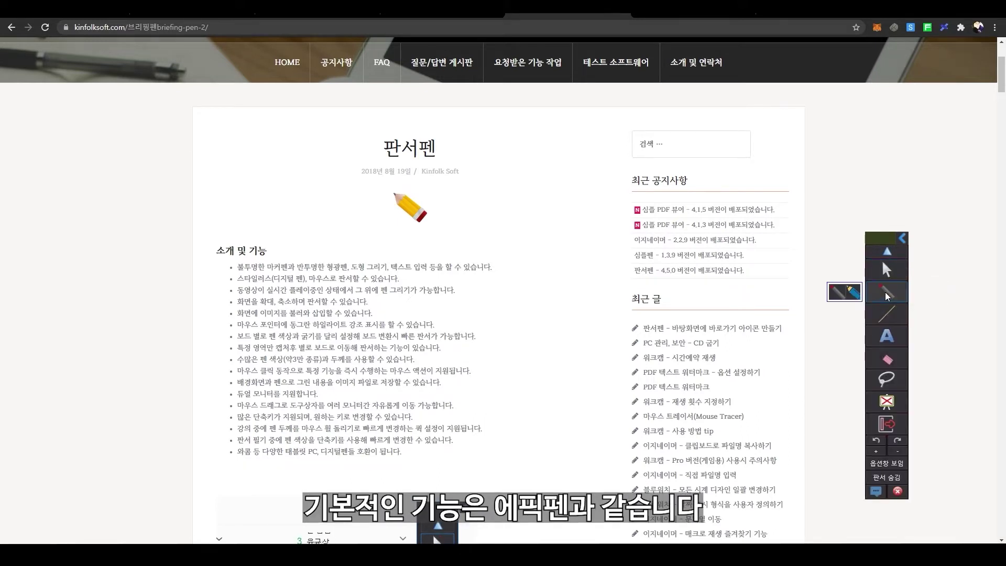
pyautogui.click(885, 292)
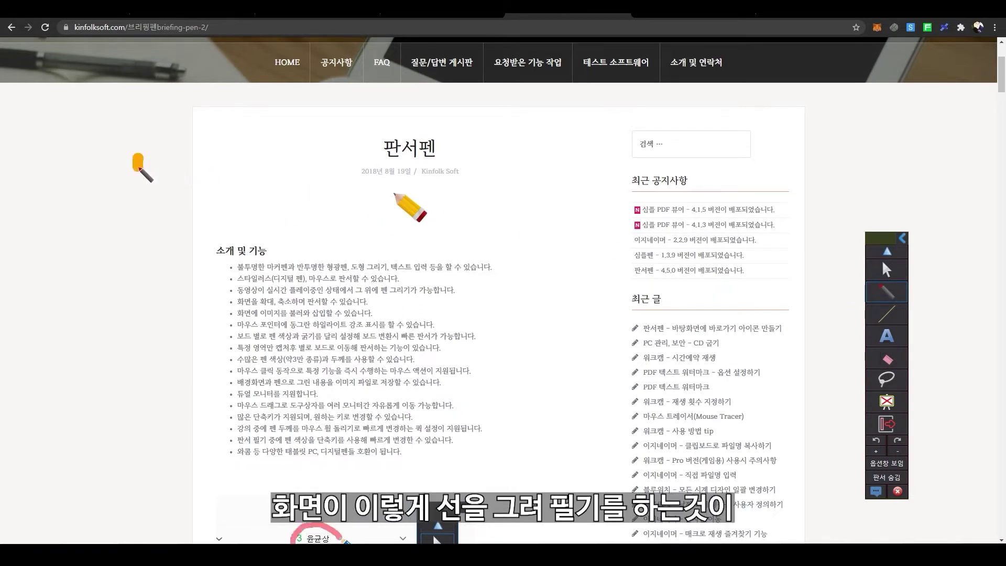
pyautogui.moveTo(138, 157); pyautogui.dragTo(271, 166)
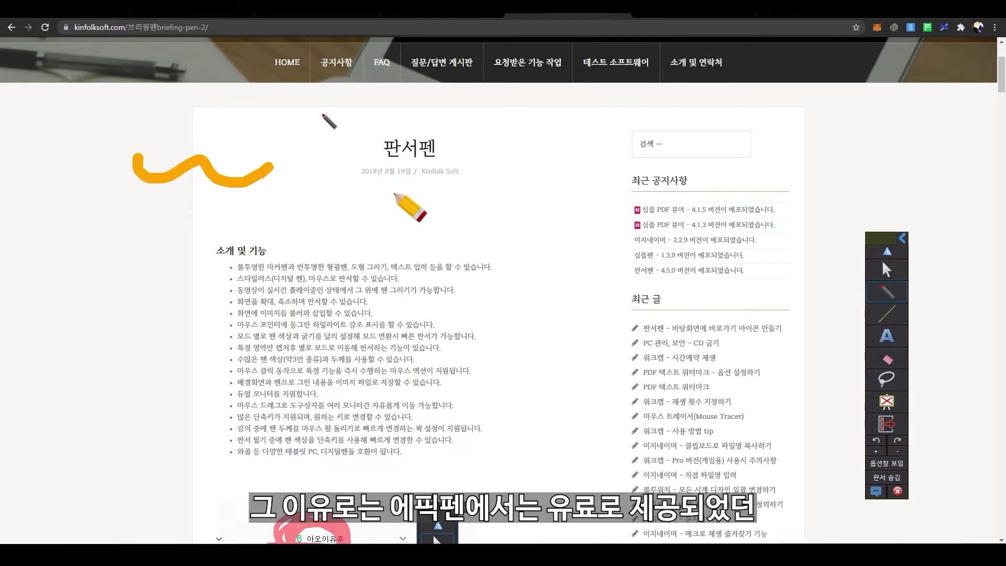
pyautogui.moveTo(889, 317)
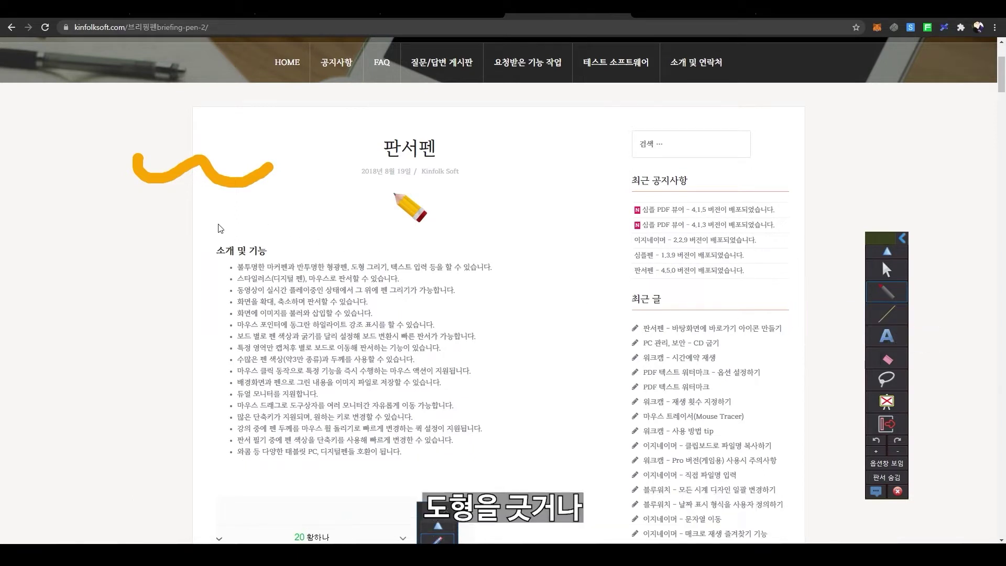
pyautogui.moveTo(218, 224); pyautogui.dragTo(336, 226)
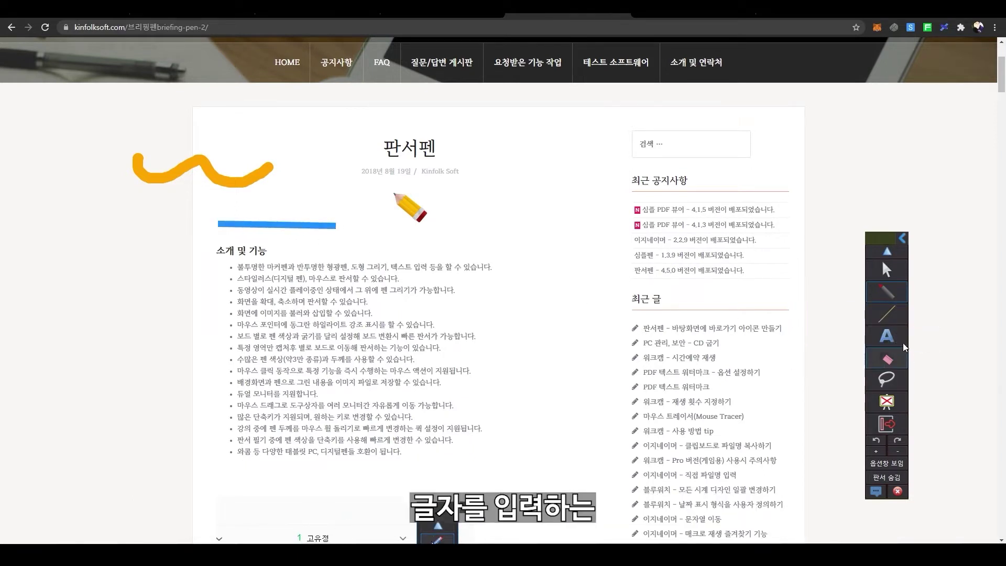
# Step: Add the black text annotation 글자입력 beside the pencil picture under the page title
pyautogui.click(887, 336)
pyautogui.click(478, 212)
pyautogui.write('t')
pyautogui.press('BackSpace')
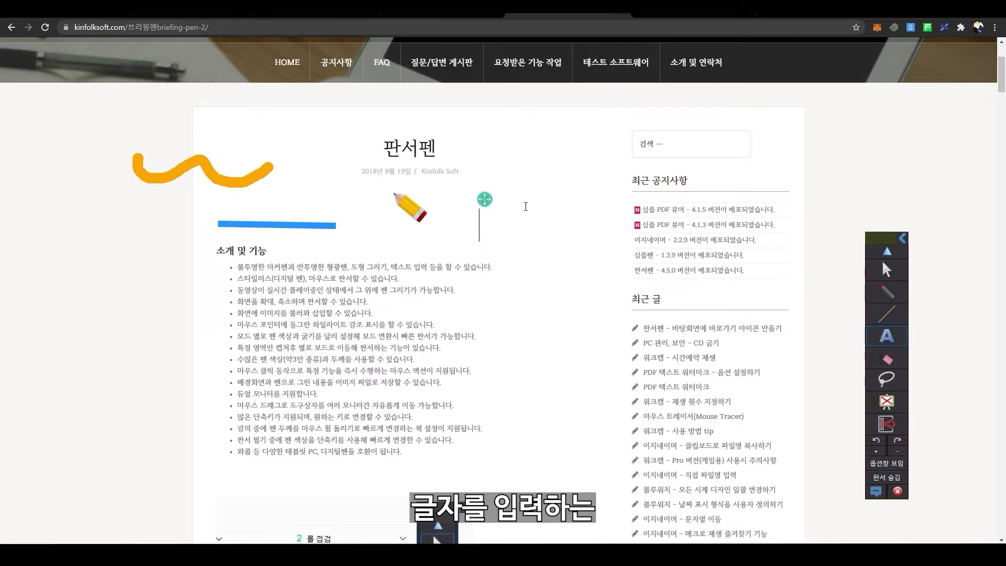
pyautogui.write('rmf')
pyautogui.press('BackSpace')
pyautogui.press('BackSpace')
pyautogui.press('BackSpace')
pyautogui.press('Hangul')
pyautogui.write('ㄱㅡㄹㅈㅏㅇㅣㅂㄹㅕㄱ')
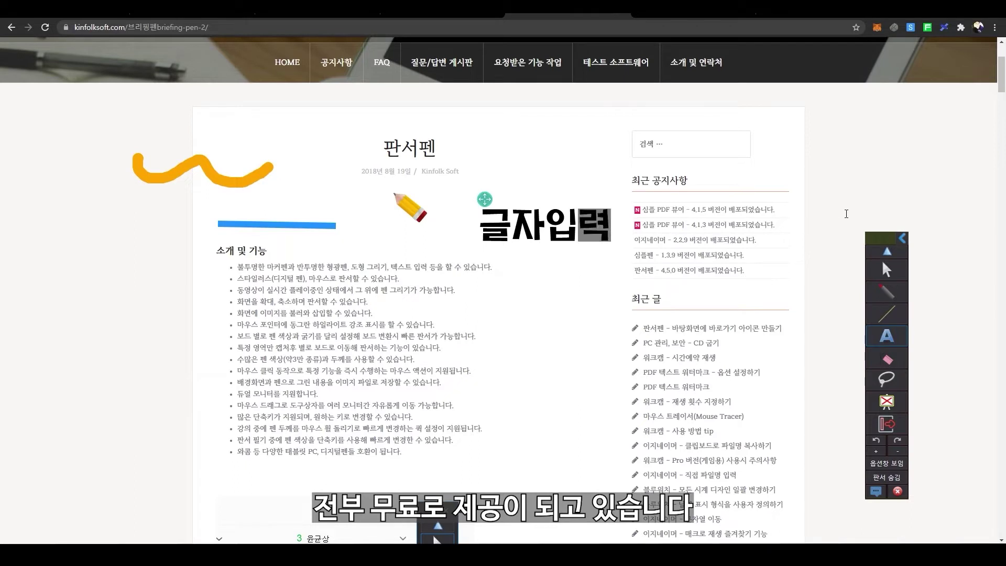
# Step: Clear all annotations from the screen, and show the green board before returning to the mode without a board
pyautogui.moveTo(888, 354)
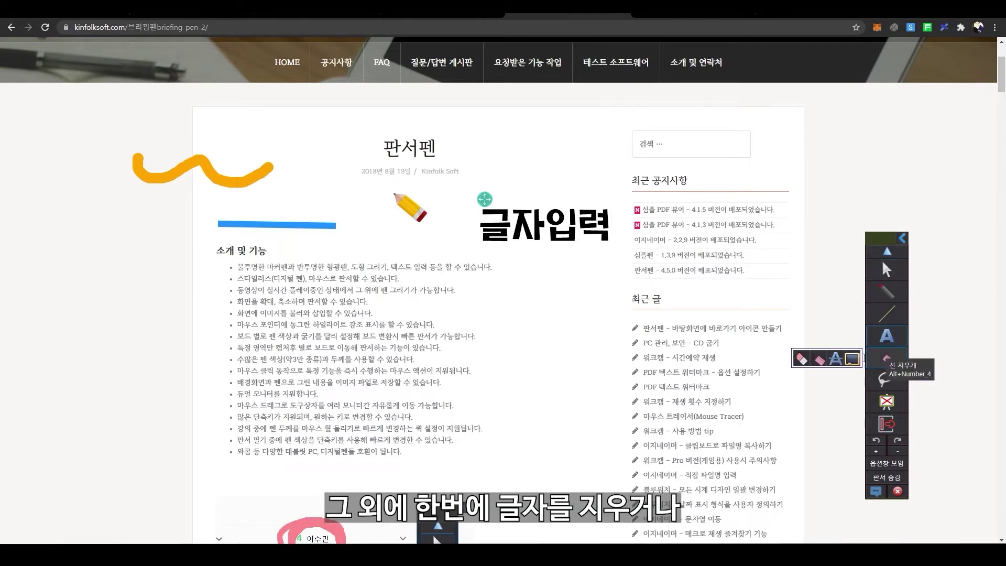
pyautogui.click(853, 362)
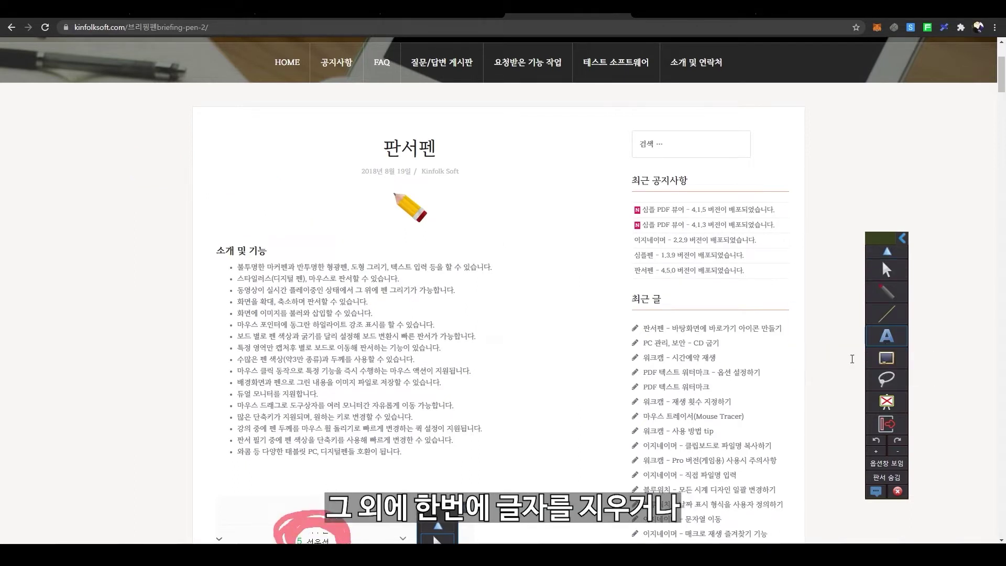
pyautogui.moveTo(886, 401)
pyautogui.click(853, 402)
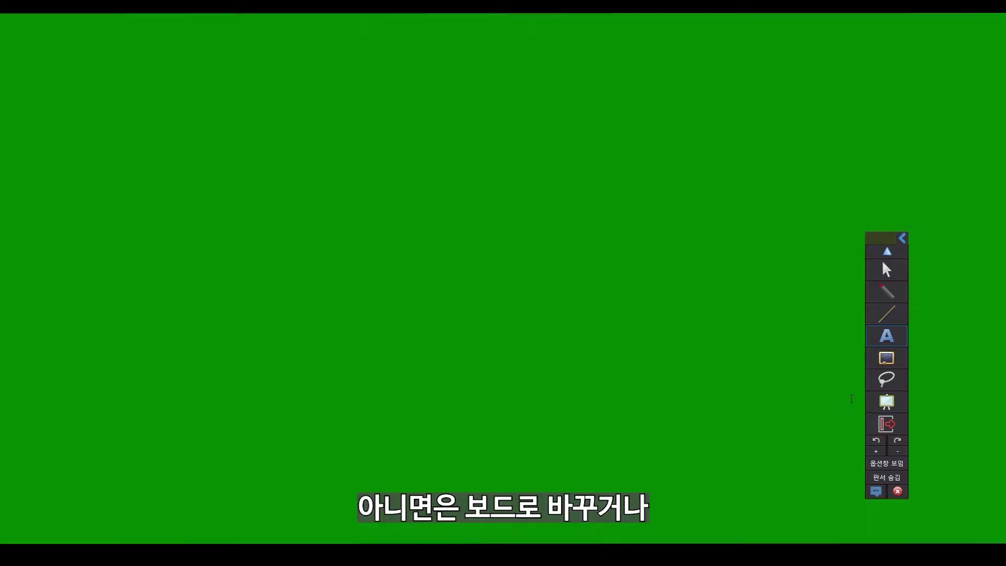
pyautogui.moveTo(871, 404)
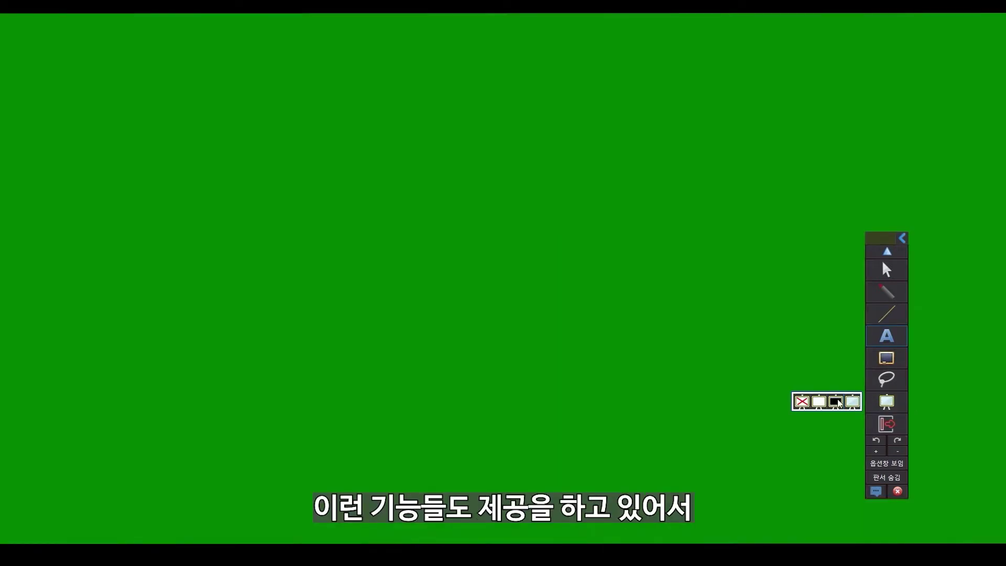
pyautogui.click(803, 402)
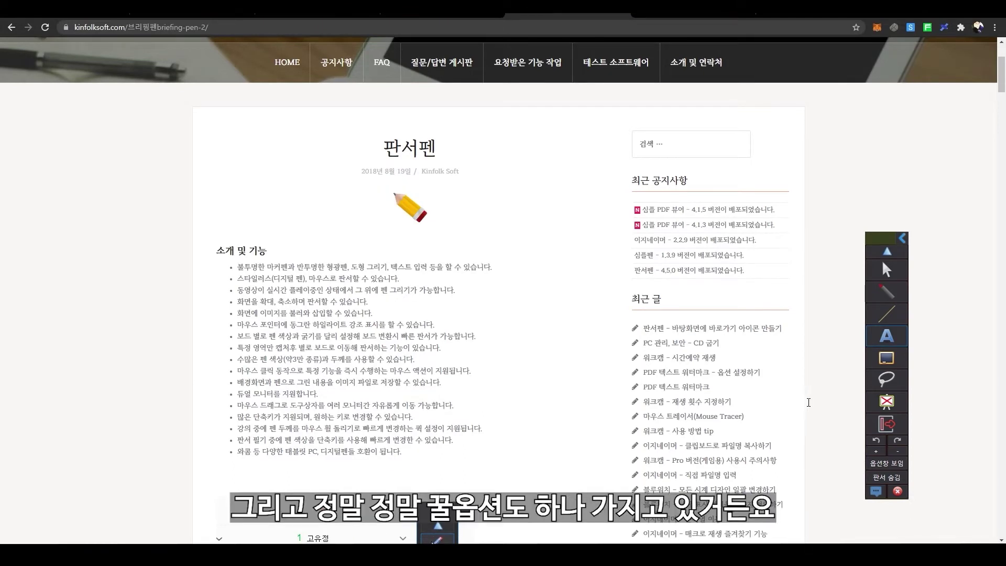
# Step: Show the 판서펜 options window and look through the fonts available for the text tool
pyautogui.click(874, 464)
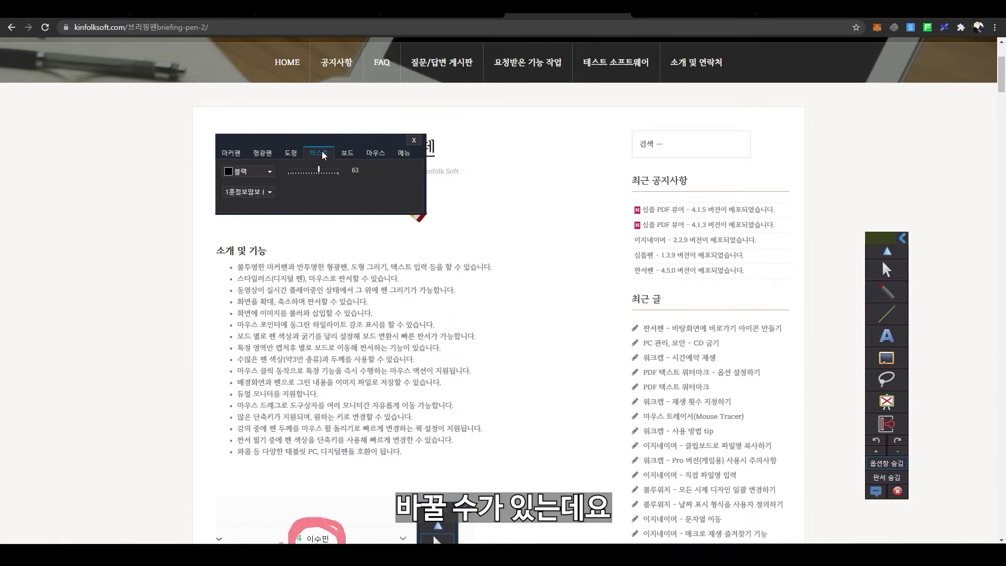
pyautogui.click(268, 194)
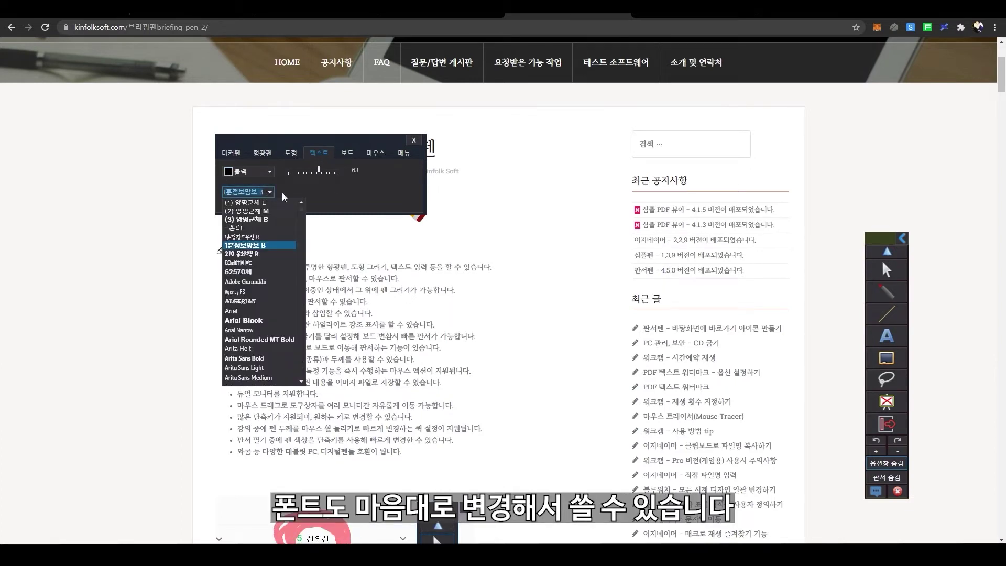
pyautogui.click(333, 200)
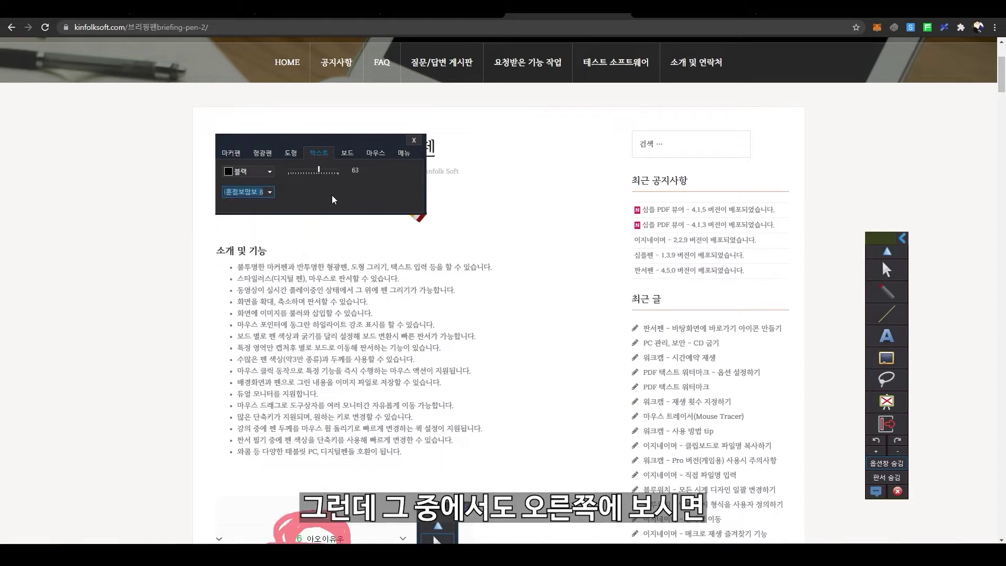
# Step: Enable 마우스 하일라이트 and set the pointer highlight color to orange (#FFFF8C00) in 스팟 마우스
pyautogui.click(377, 154)
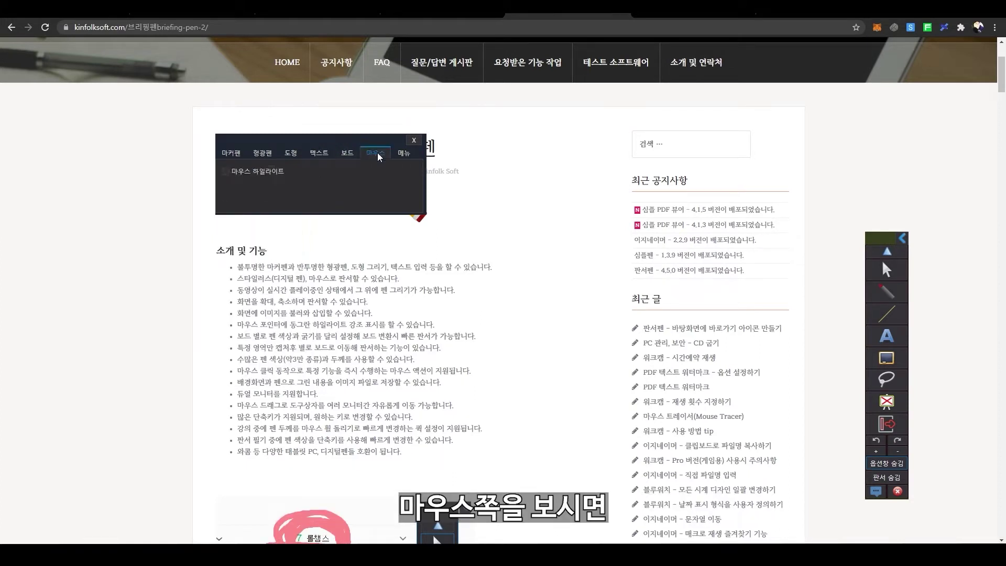
pyautogui.click(226, 171)
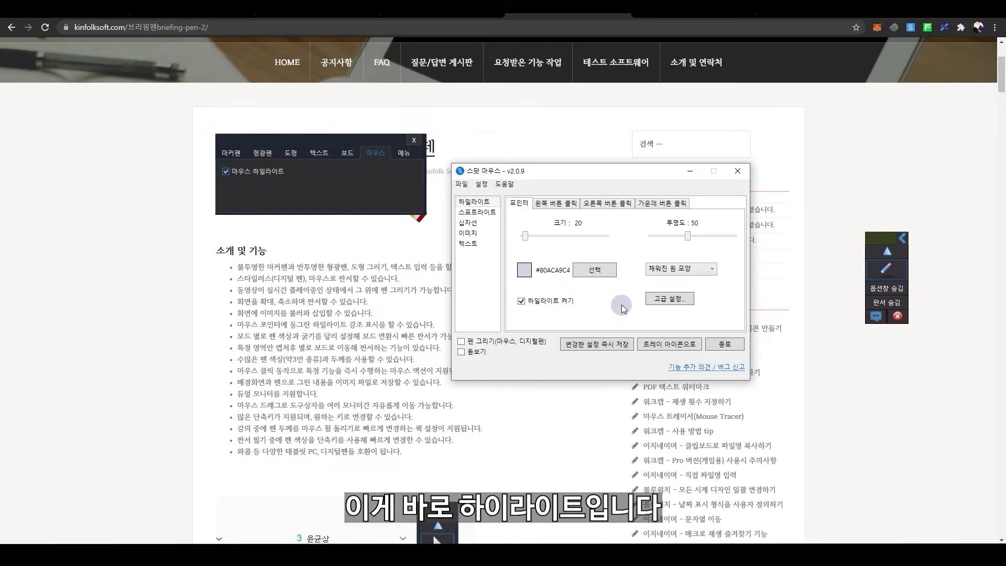
pyautogui.click(583, 270)
pyautogui.click(476, 326)
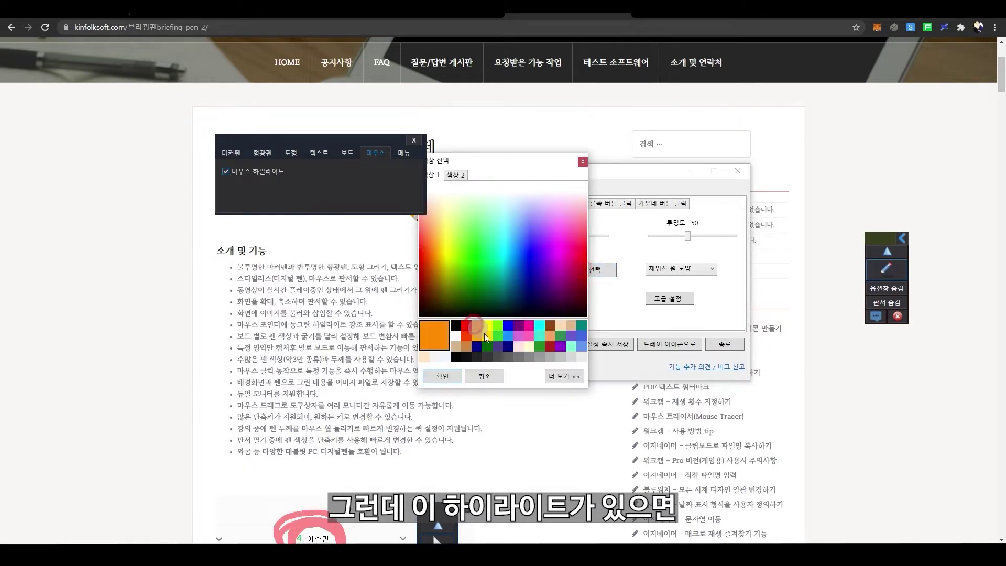
pyautogui.click(442, 376)
# Step: Review the highlight settings for mouse button clicks, return to the pointer settings and minimize the 스팟 마우스 window
pyautogui.click(556, 204)
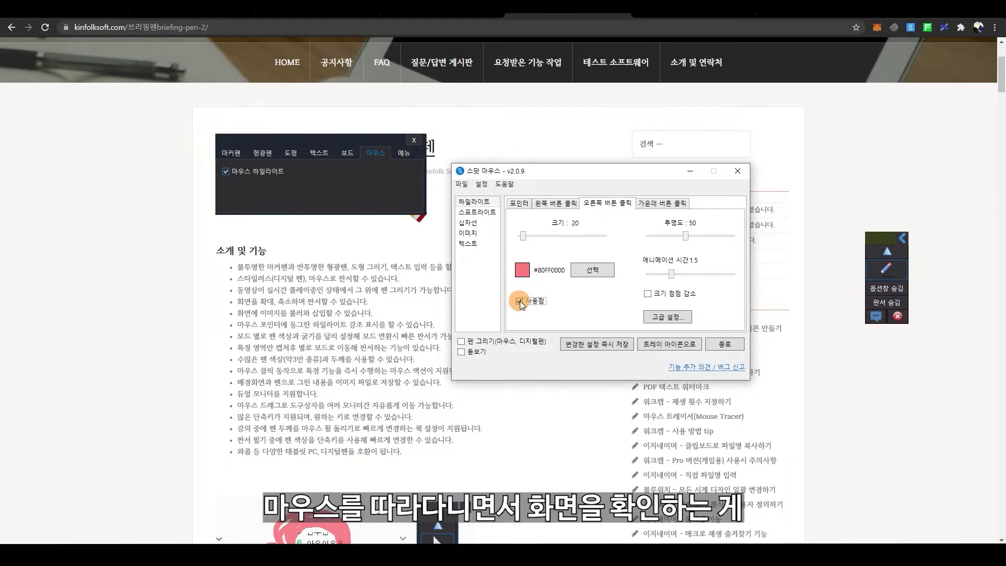
pyautogui.click(522, 204)
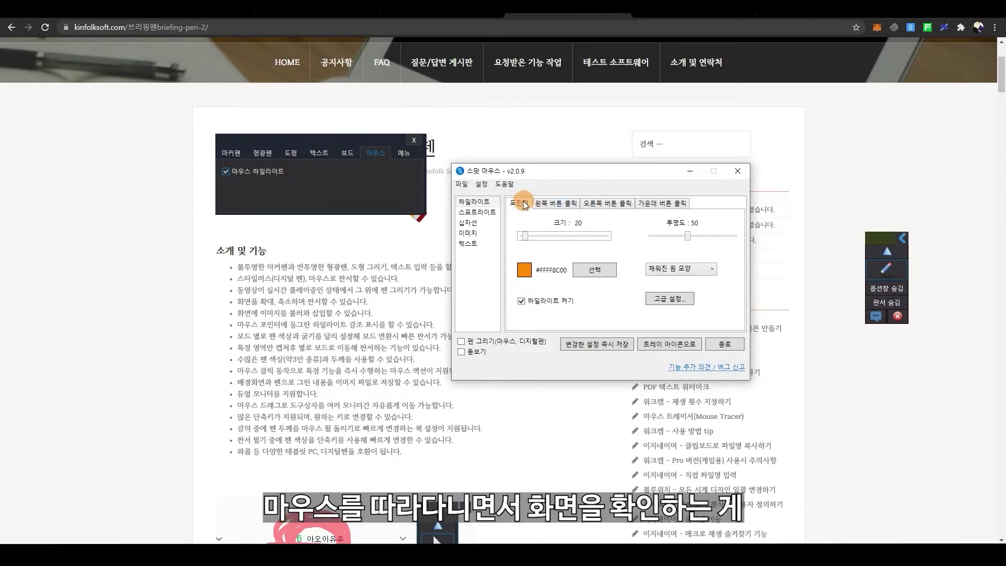
pyautogui.click(691, 171)
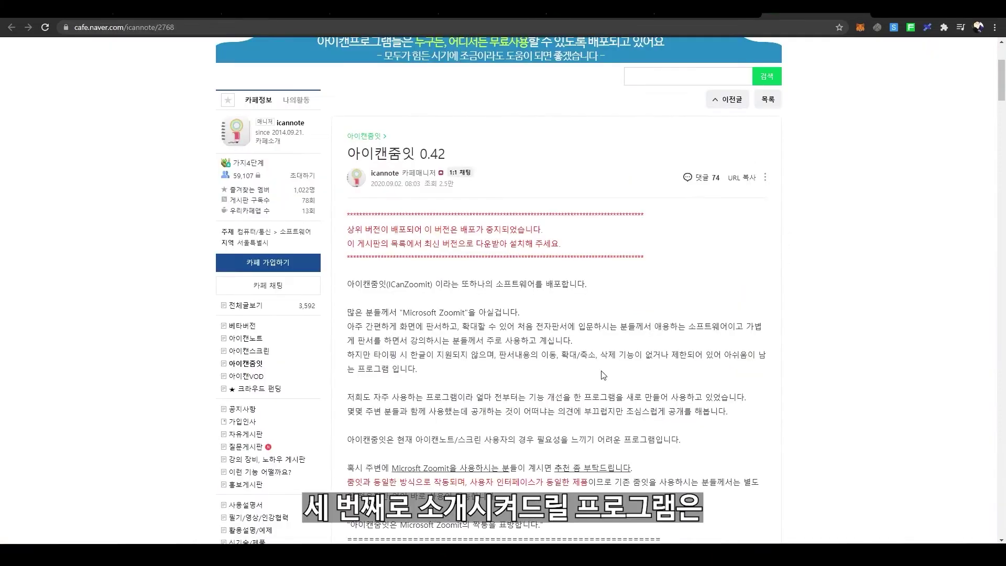
# Step: Frame the post title 아이캔줌잇 0.42 with a blue rectangle and write 판서펜, 에픽펜 in blue beside it
pyautogui.scroll(2, 602, 375)
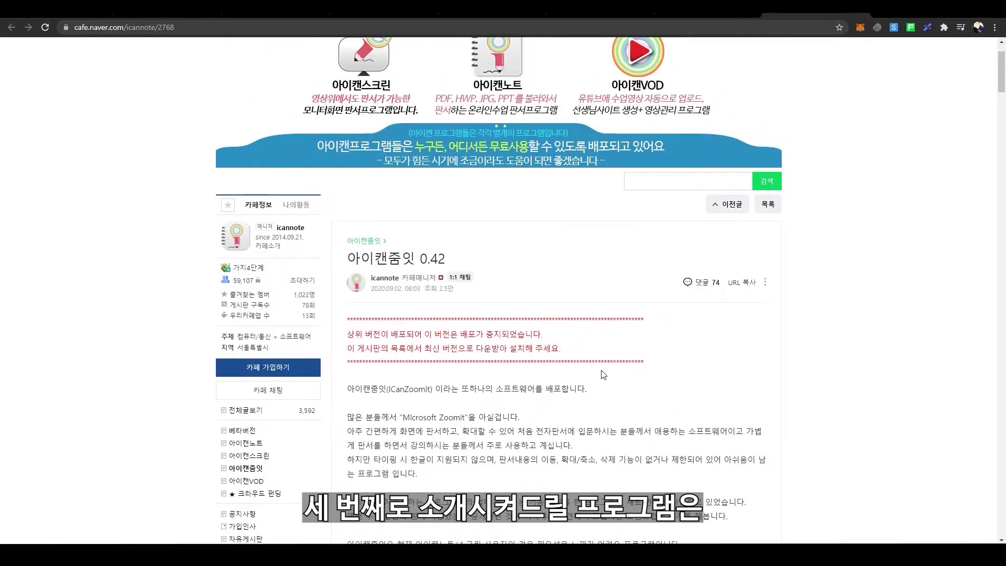
pyautogui.scroll(-2, 601, 375)
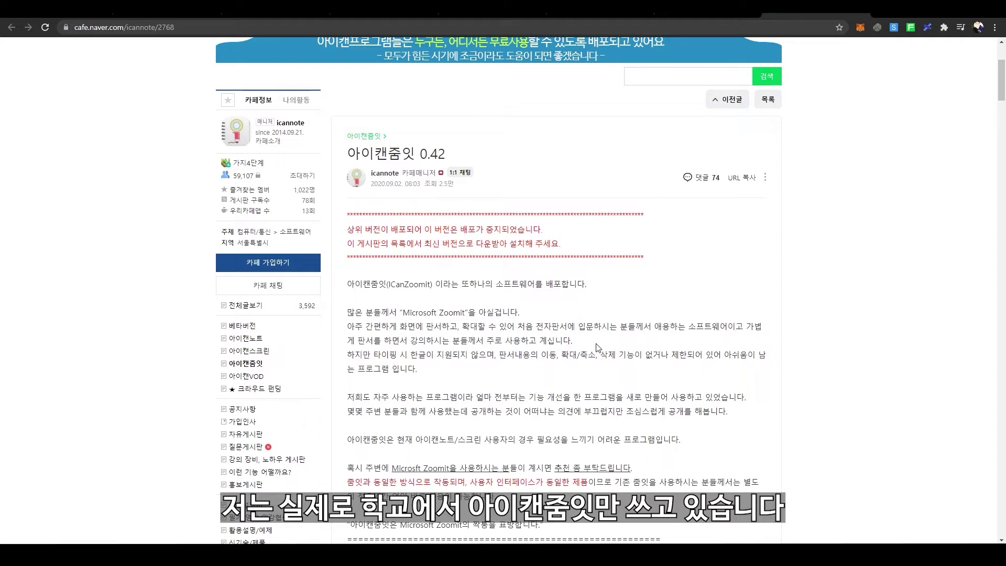
pyautogui.moveTo(335, 124)
pyautogui.mouseDown()
pyautogui.moveTo(399, 181)
pyautogui.moveTo(467, 183)
pyautogui.mouseUp()
pyautogui.write('판서펜,')
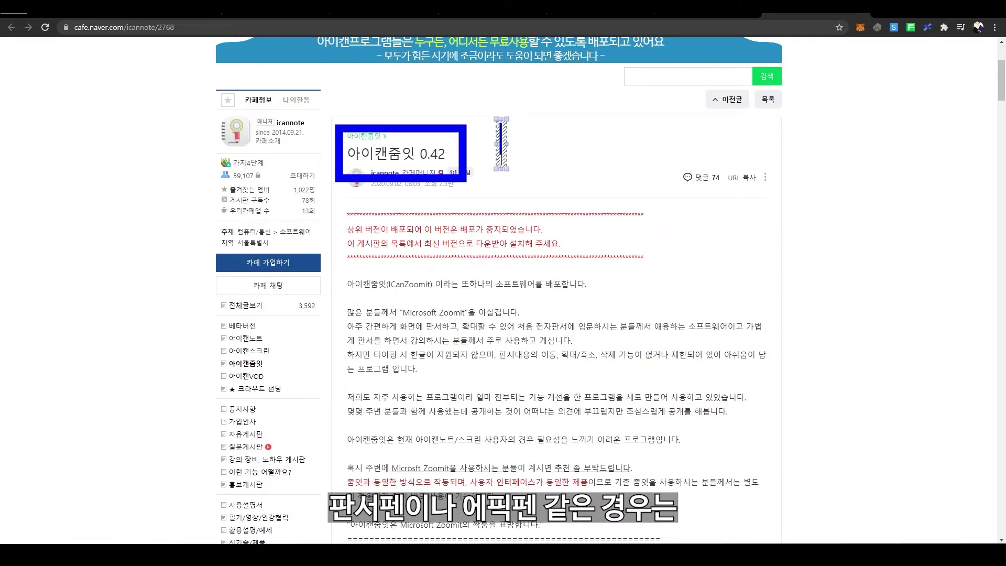
pyautogui.write(' 에픽펜')
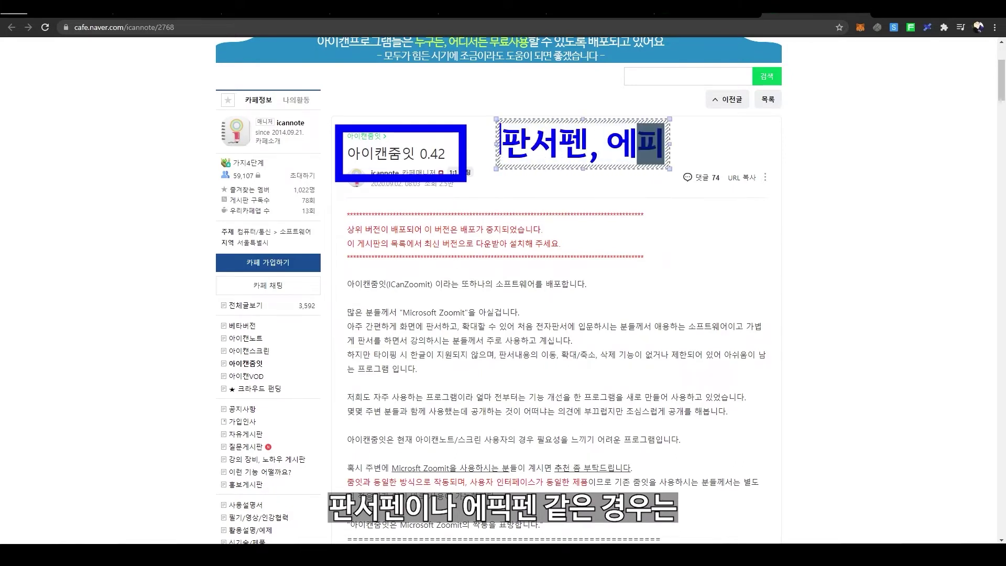
pyautogui.press('Escape')
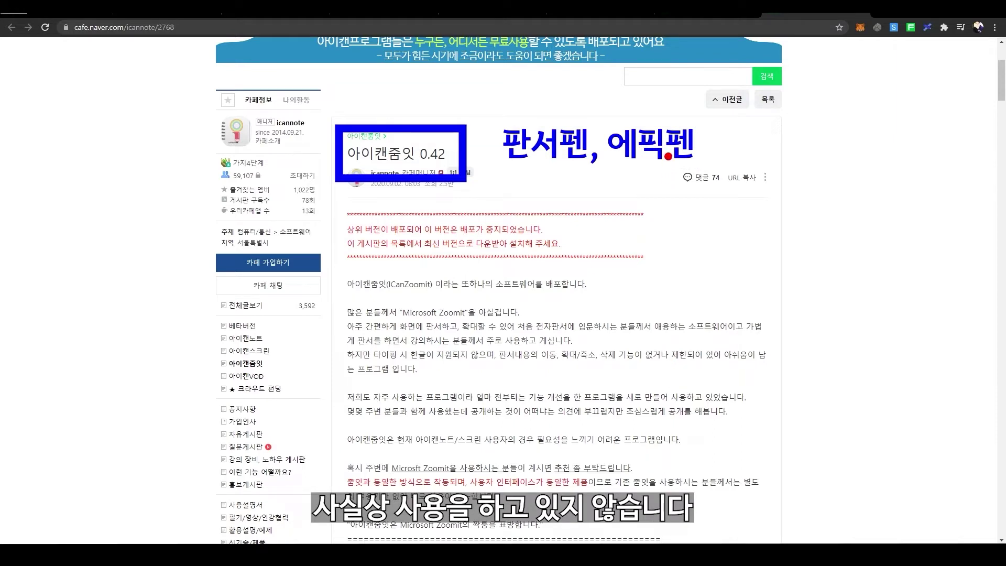
# Step: Cross out the 판서펜, 에픽펜 text with two red lines and draw a curved red arrow leading down from it
pyautogui.moveTo(511, 118); pyautogui.dragTo(696, 174)
pyautogui.moveTo(686, 115); pyautogui.dragTo(531, 172)
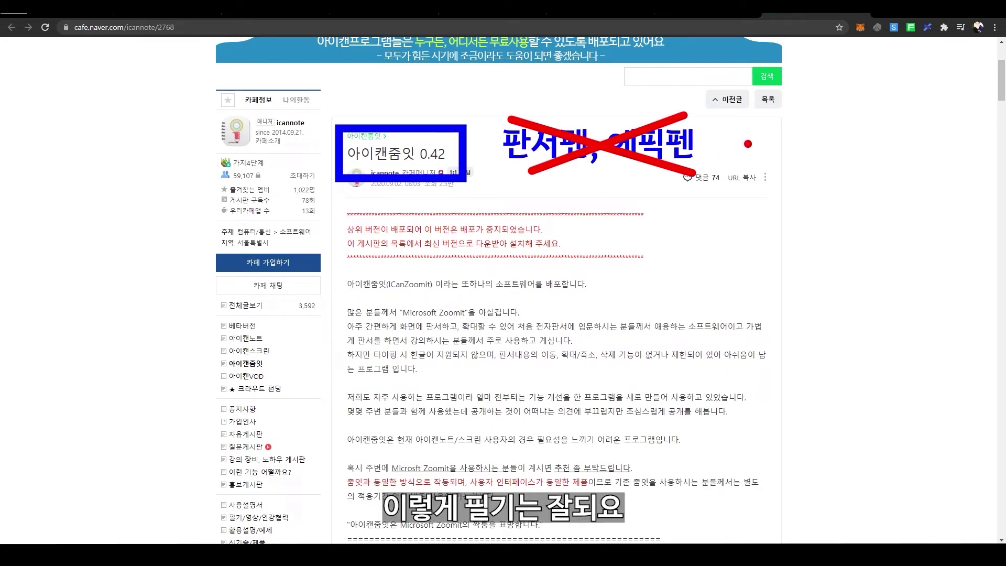
pyautogui.moveTo(566, 170)
pyautogui.mouseDown()
pyautogui.moveTo(608, 205)
pyautogui.moveTo(598, 243)
pyautogui.mouseUp()
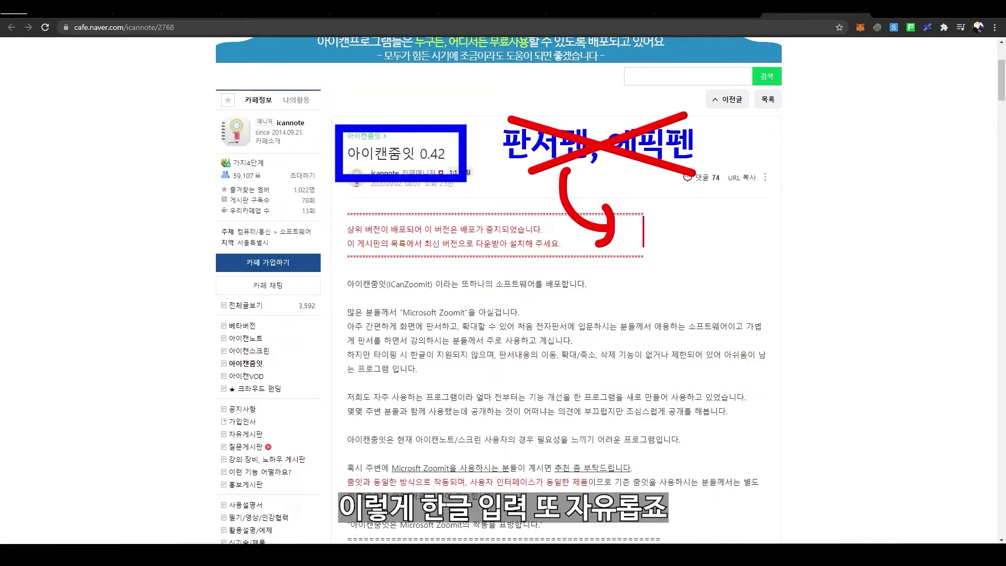
# Step: Write the red text 한글 입력도 자유롭다 at the end of the curved arrow
pyautogui.write('한글 입력')
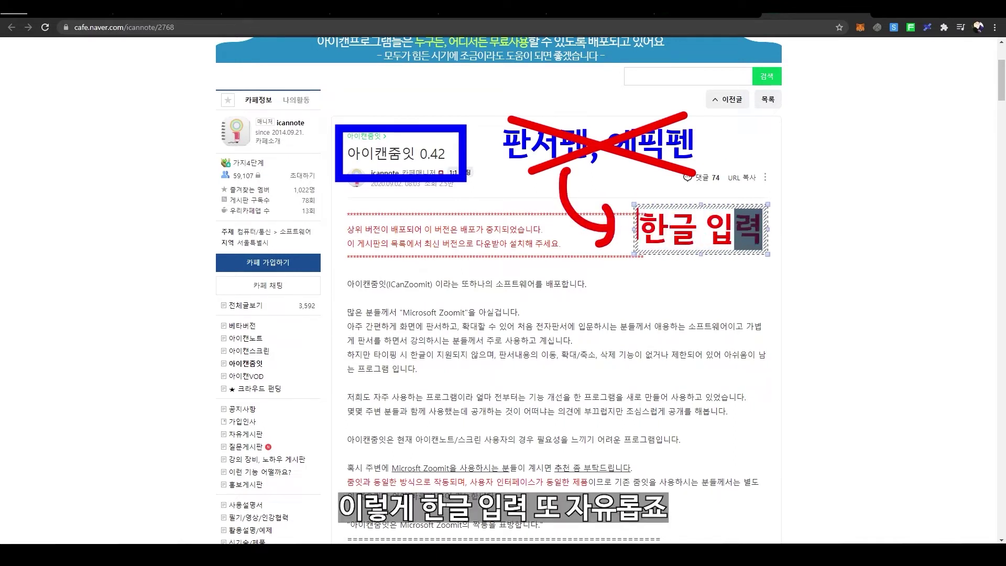
pyautogui.write('도 자유롬')
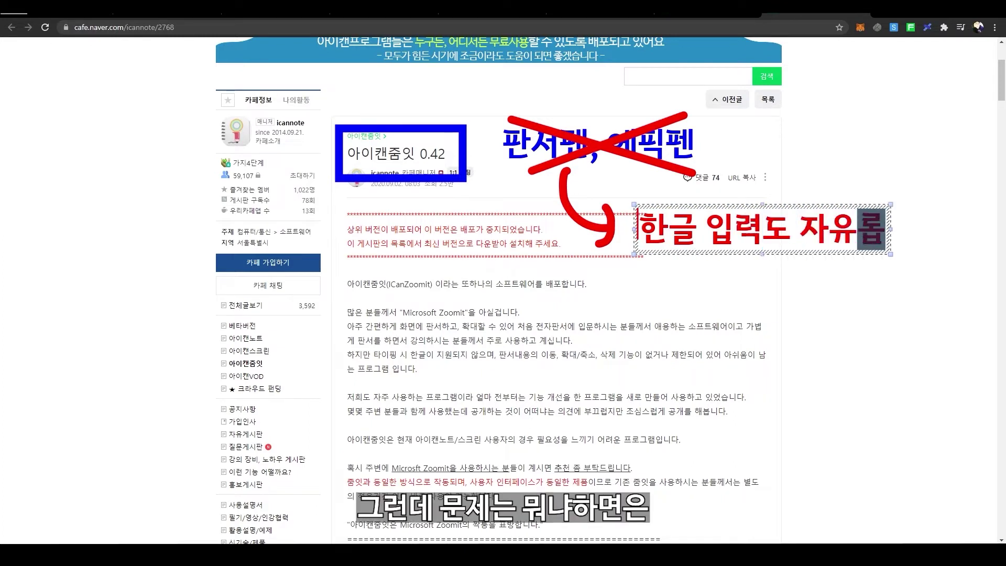
pyautogui.press('BackSpace')
pyautogui.write('ㅂ다')
pyautogui.click(628, 285)
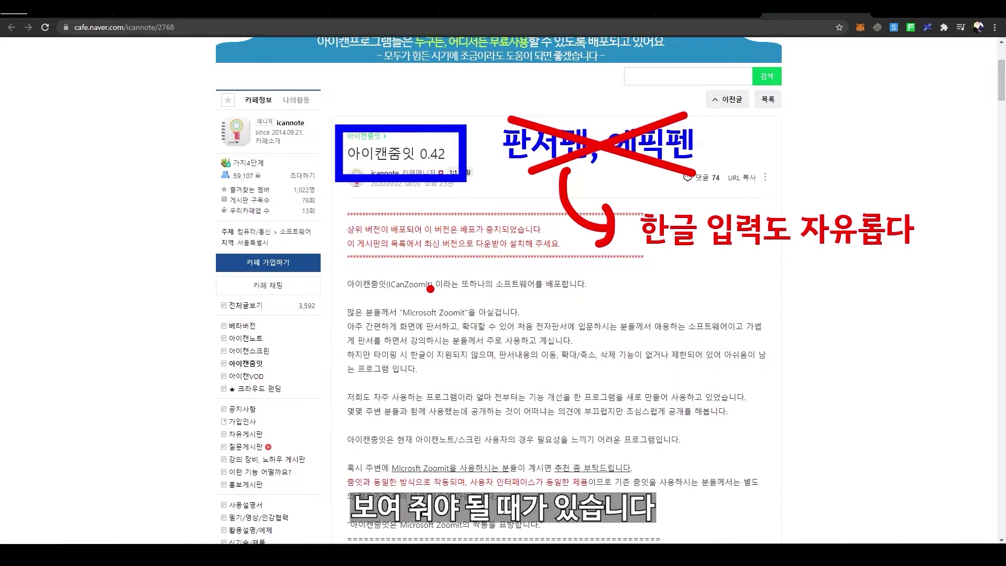
# Step: Magnify the page to 260%, underline the ICanZoomit sentence in red, zoom back out and leave the annotation mode
pyautogui.scroll(8, 431, 289)
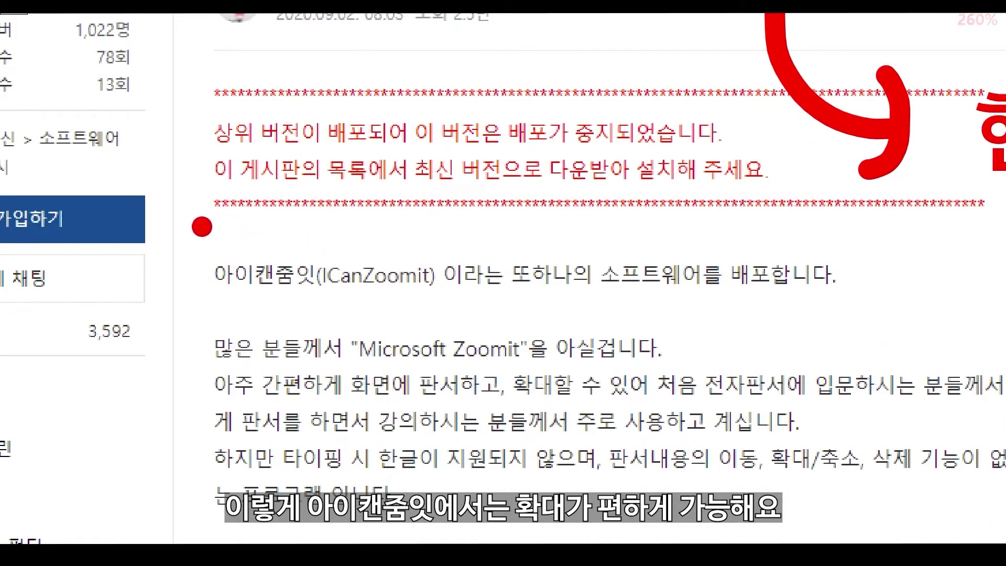
pyautogui.moveTo(208, 301); pyautogui.dragTo(869, 305)
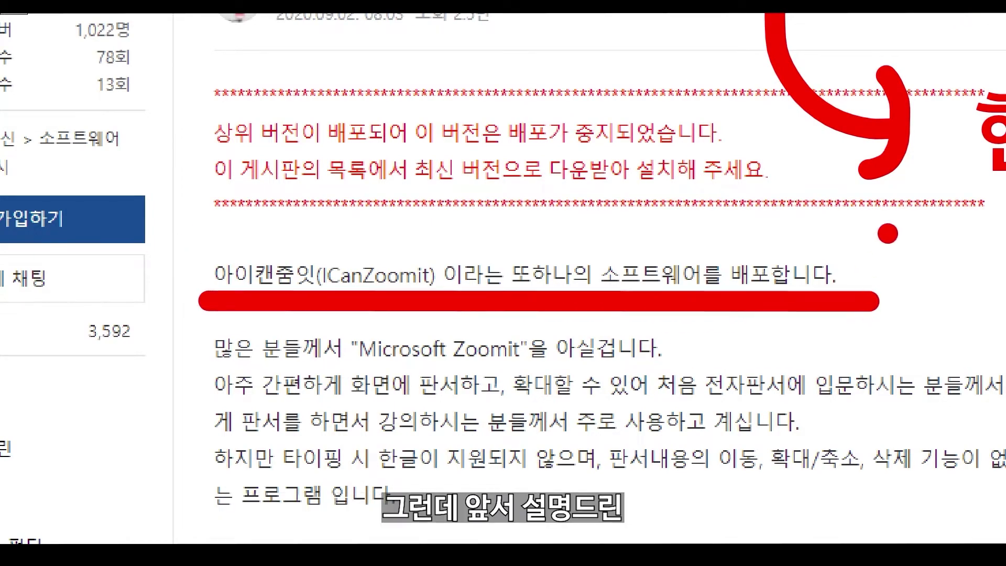
pyautogui.rightClick(888, 233)
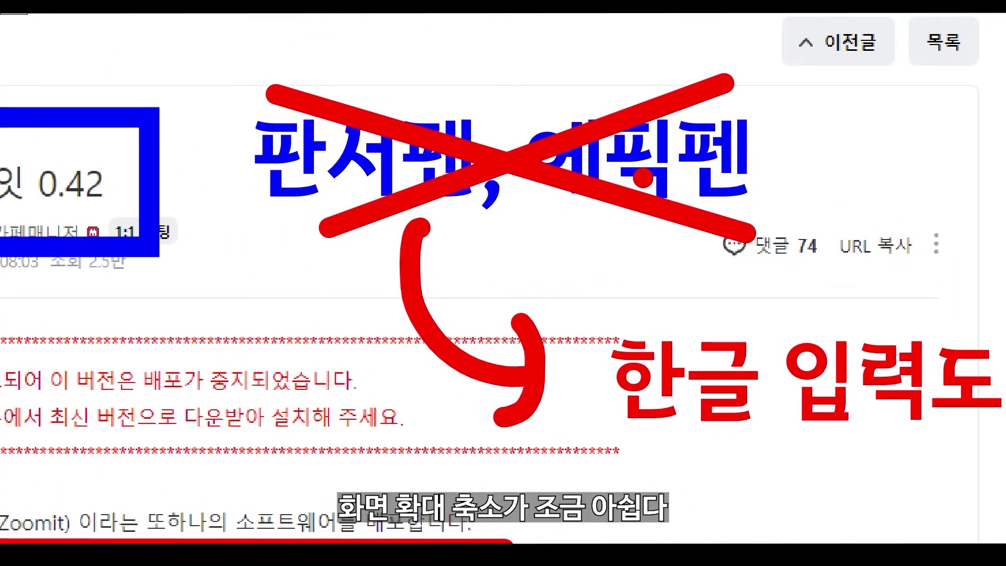
pyautogui.scroll(-5, 640, 178)
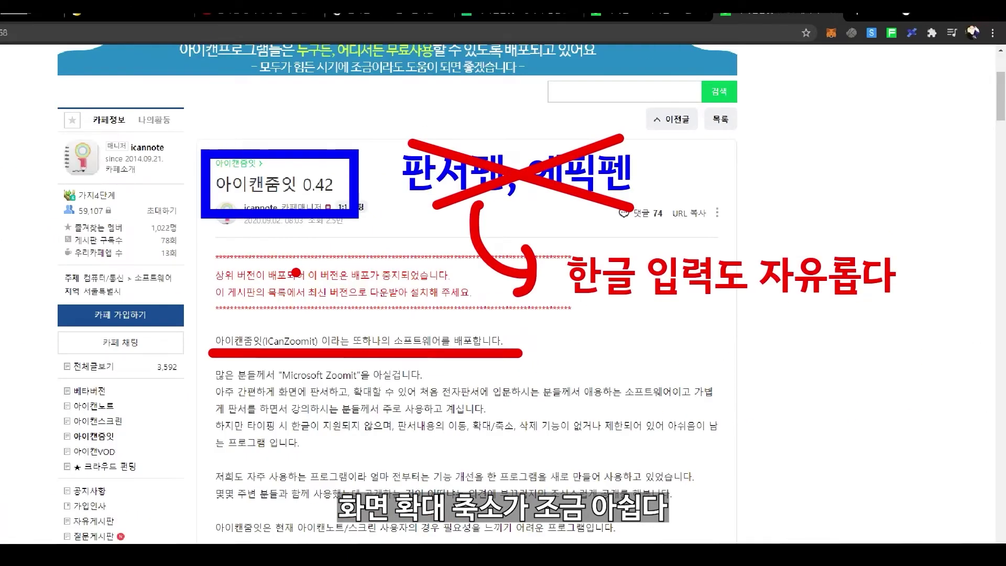
pyautogui.press('Escape')
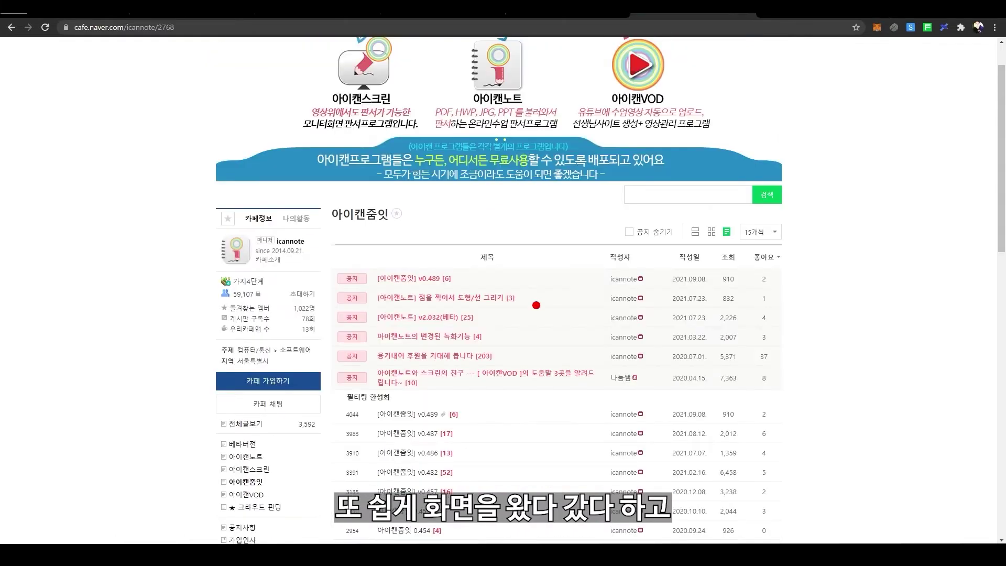
# Step: Open a blank white board, draw freehand across it in red and erase the drawing
pyautogui.press('w')
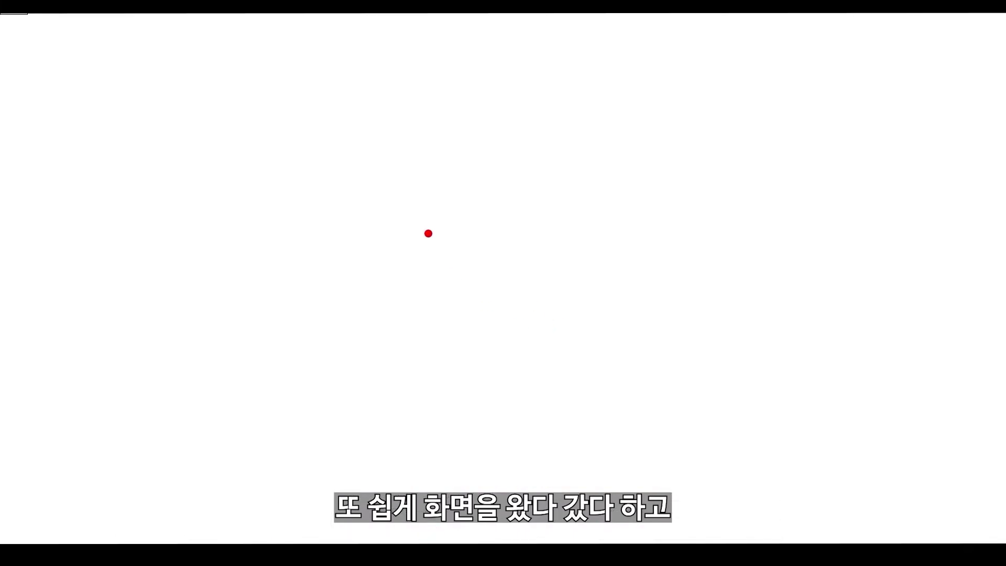
pyautogui.moveTo(256, 134)
pyautogui.mouseDown()
pyautogui.moveTo(626, 317)
pyautogui.moveTo(763, 366)
pyautogui.mouseUp()
pyautogui.write('e')
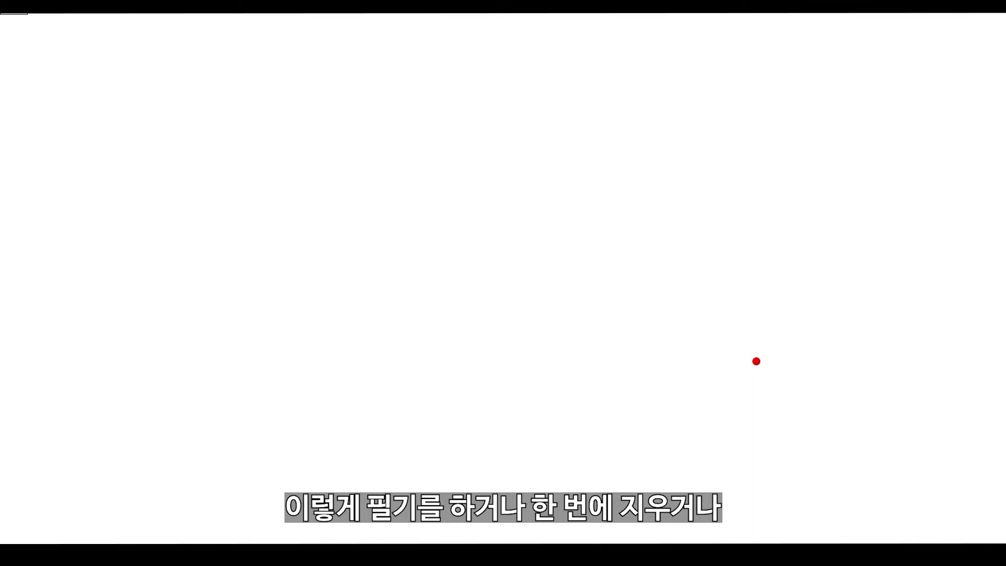
# Step: Write 한글입력 in red on the white board and frame it with a red rectangle
pyautogui.write('t한글')
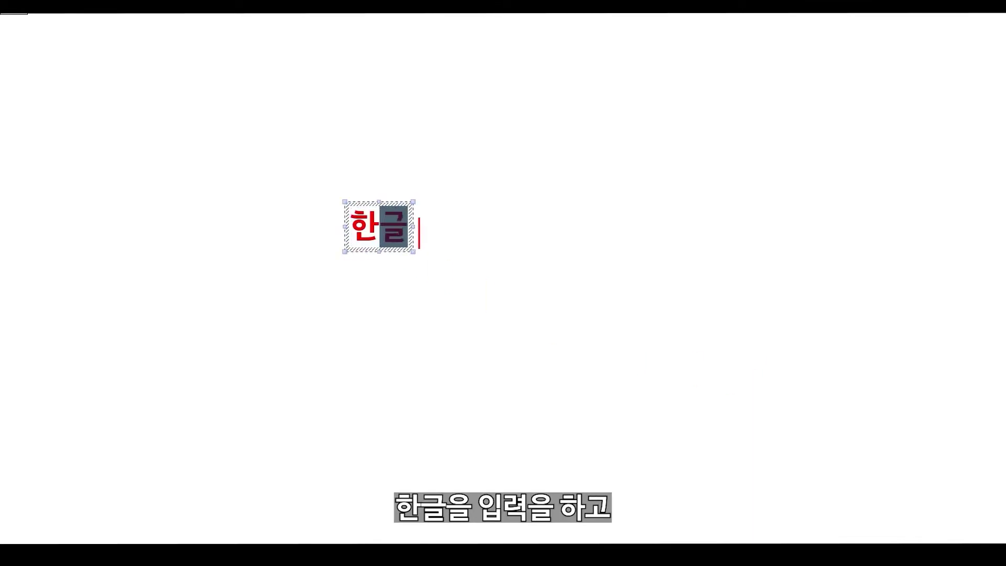
pyautogui.write('입력')
pyautogui.click(419, 233)
pyautogui.click(515, 305)
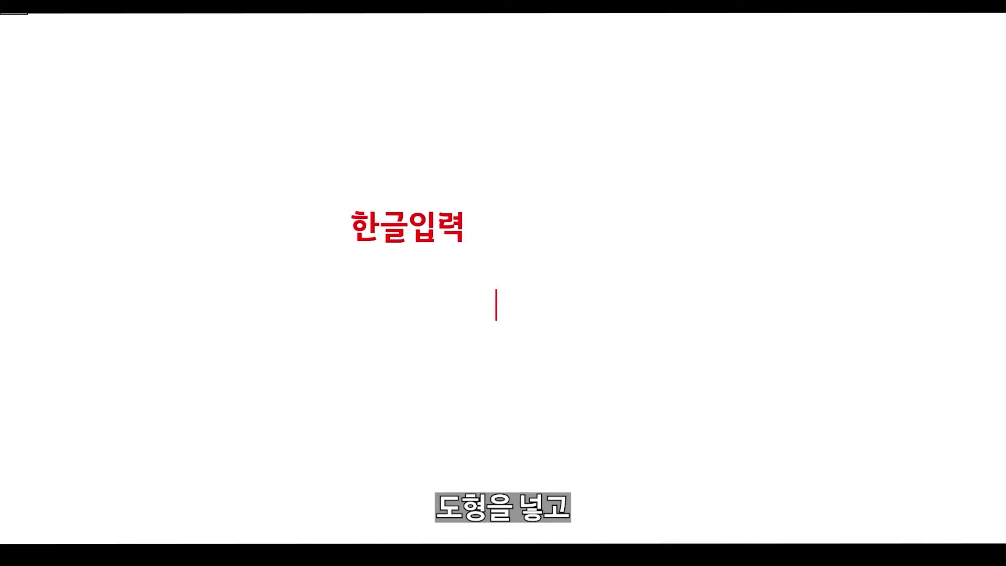
pyautogui.press('Escape')
pyautogui.moveTo(326, 189); pyautogui.dragTo(488, 266)
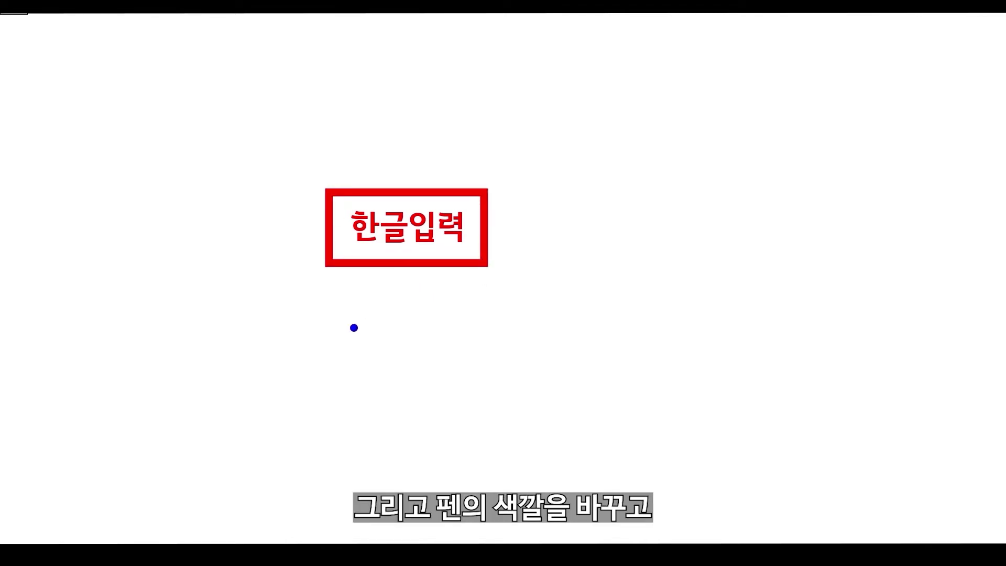
# Step: Handwrite in blue with the freehand pen below the framed 한글입력 text
pyautogui.moveTo(350, 315)
pyautogui.mouseDown()
pyautogui.moveTo(489, 376)
pyautogui.moveTo(526, 352)
pyautogui.mouseUp()
pyautogui.moveTo(572, 314)
pyautogui.mouseDown()
pyautogui.moveTo(640, 361)
pyautogui.moveTo(719, 335)
pyautogui.mouseUp()
pyautogui.moveTo(718, 302)
pyautogui.mouseDown()
pyautogui.moveTo(713, 316)
pyautogui.moveTo(881, 336)
pyautogui.mouseUp()
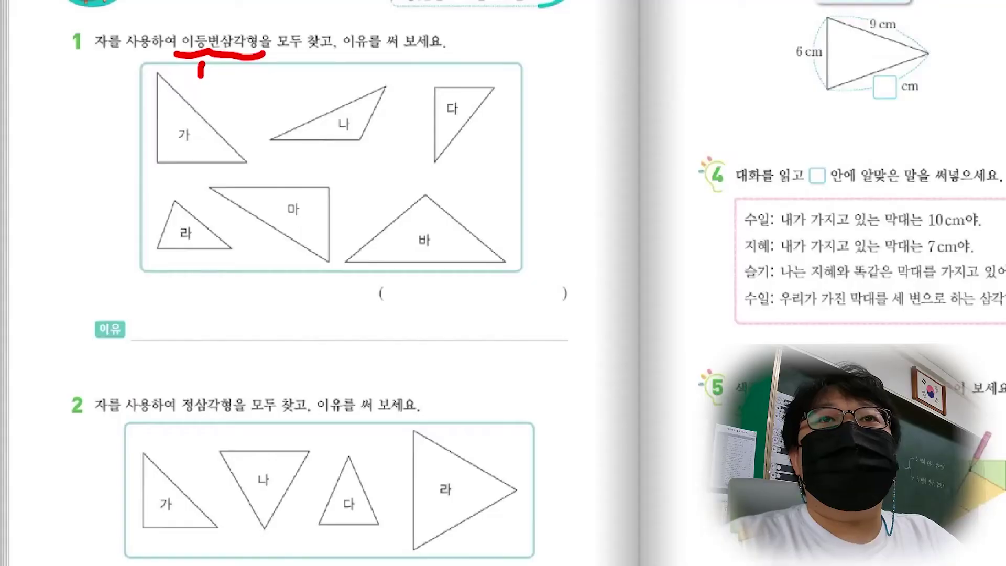
# Step: Draw a red arrow from the underlined 이등변삼각형 on the textbook page and write 두변의 길이가 같은 삼각형 beside it
pyautogui.moveTo(200, 77); pyautogui.dragTo(225, 88)
pyautogui.moveTo(217, 75); pyautogui.dragTo(201, 96)
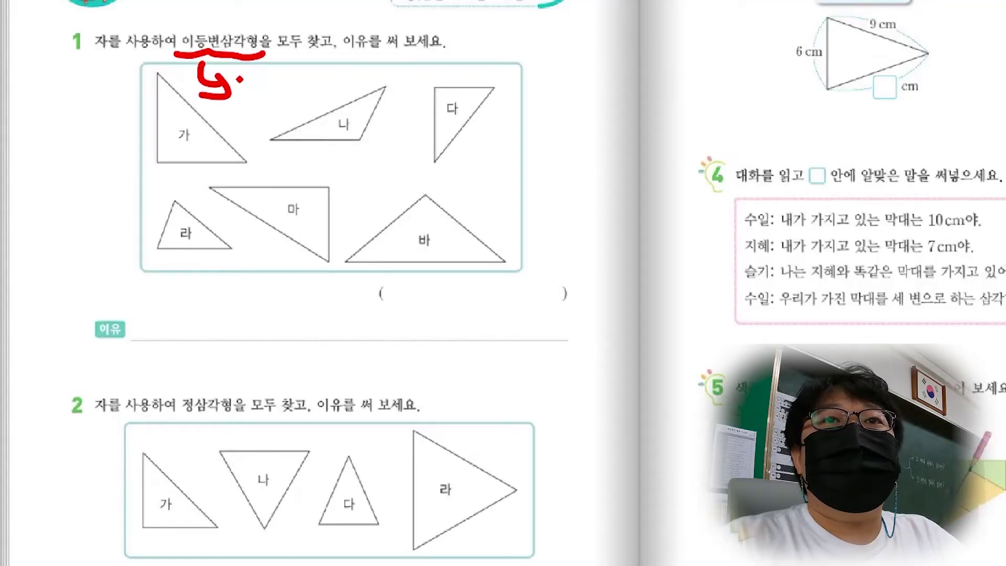
pyautogui.press('t')
pyautogui.click(245, 107)
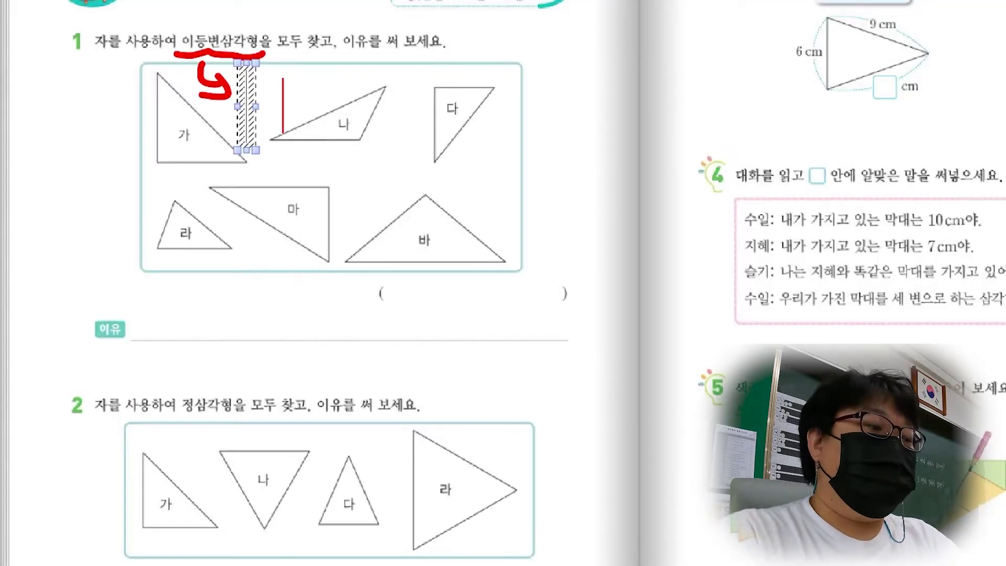
pyautogui.write('두변으의 길이')
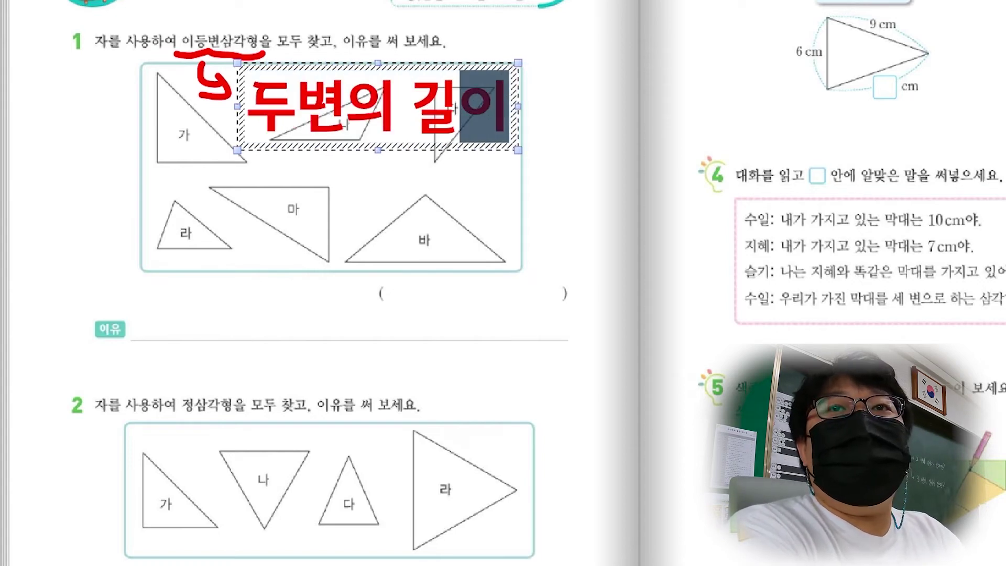
pyautogui.write('가 같으은 삼각형')
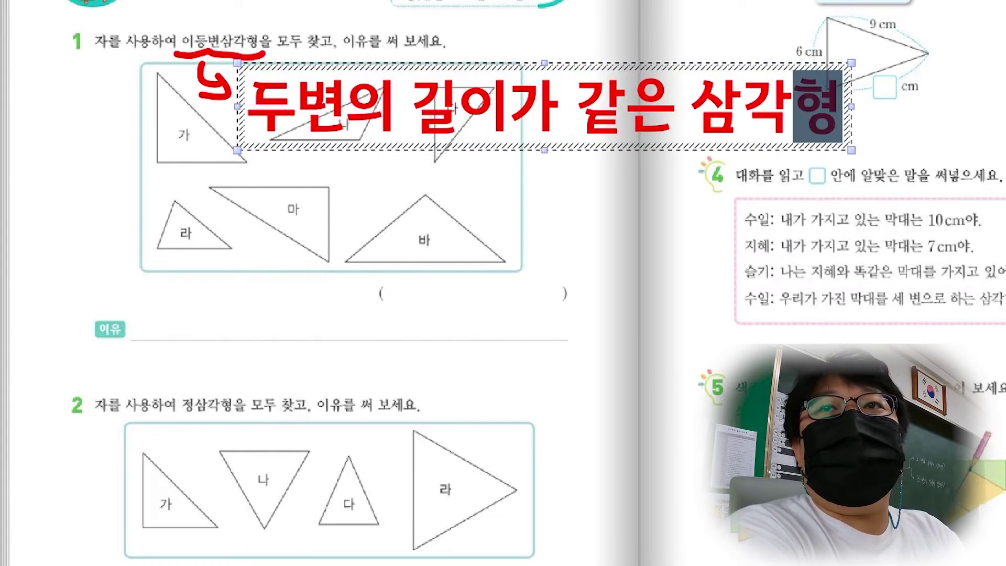
pyautogui.press('Escape')
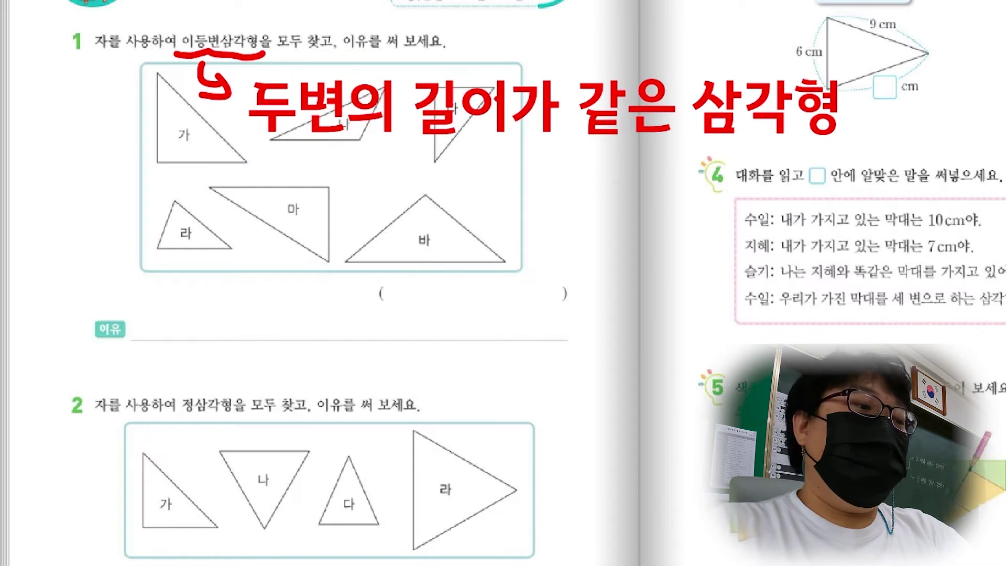
# Step: Erase the arrow and its note, and mark triangle 가 in red along its vertical and horizontal sides with its label circled
pyautogui.moveTo(544, 85)
pyautogui.mouseDown()
pyautogui.moveTo(248, 103)
pyautogui.moveTo(206, 86)
pyautogui.mouseUp()
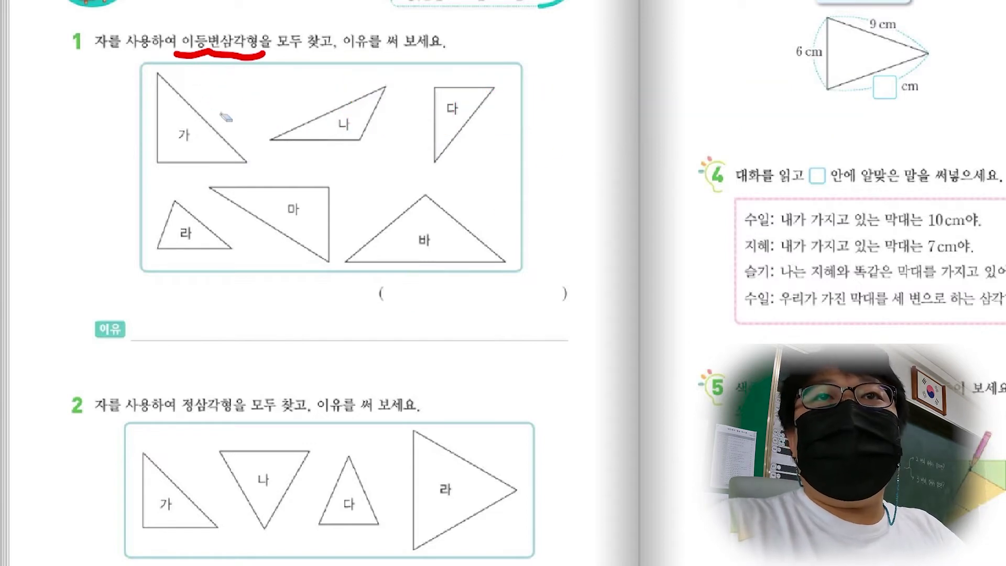
pyautogui.hotkey('ctrl', 'shift', '3')
pyautogui.moveTo(194, 148)
pyautogui.mouseDown()
pyautogui.moveTo(164, 136)
pyautogui.moveTo(186, 155)
pyautogui.moveTo(161, 118)
pyautogui.moveTo(160, 74)
pyautogui.moveTo(163, 164)
pyautogui.moveTo(253, 162)
pyautogui.mouseUp()
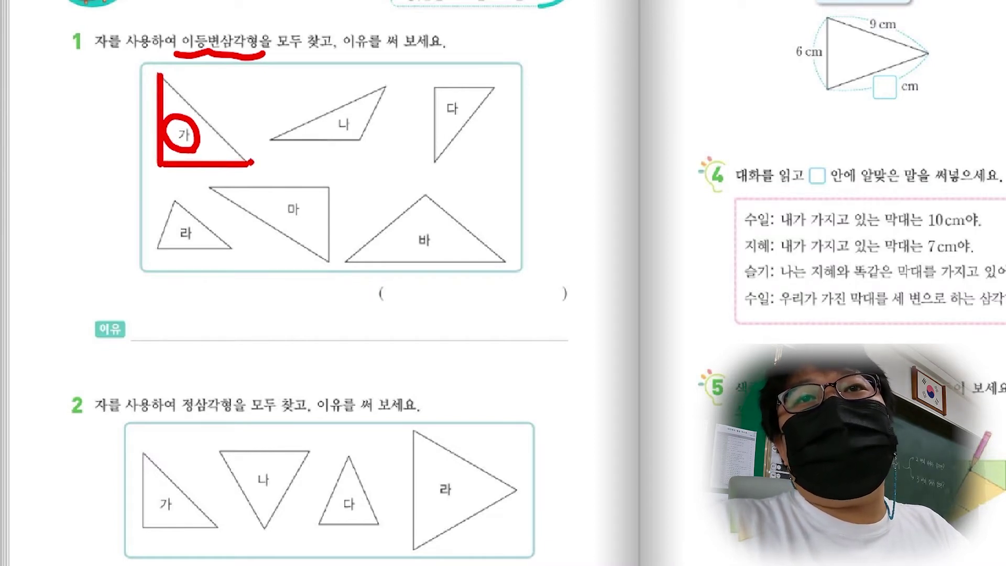